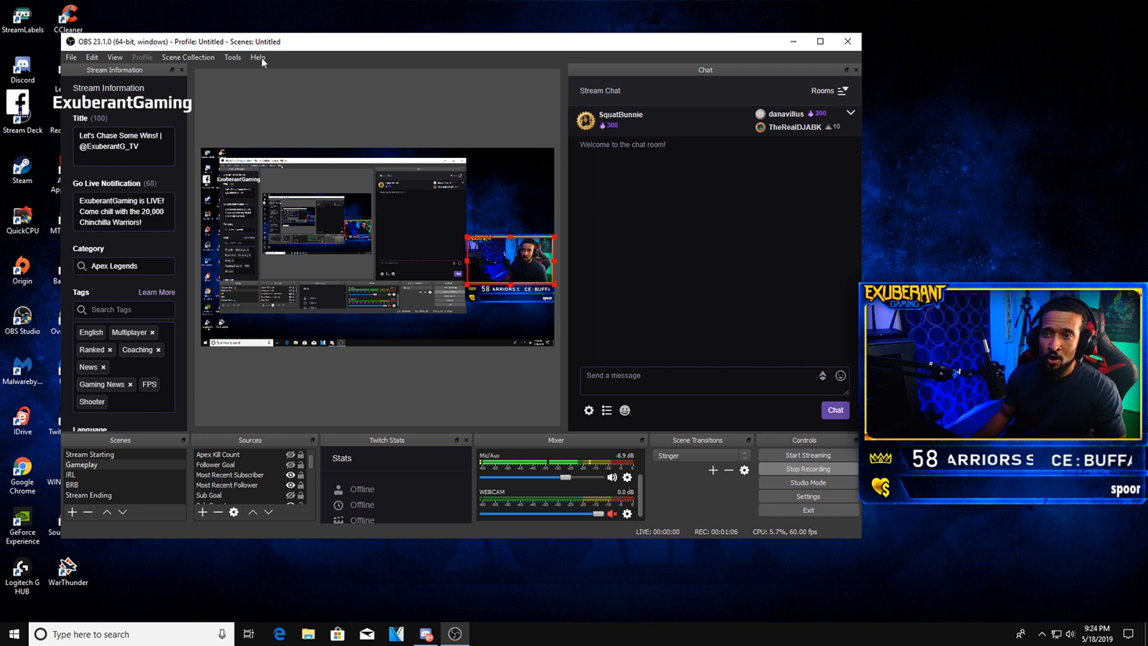
pyautogui.click(261, 57)
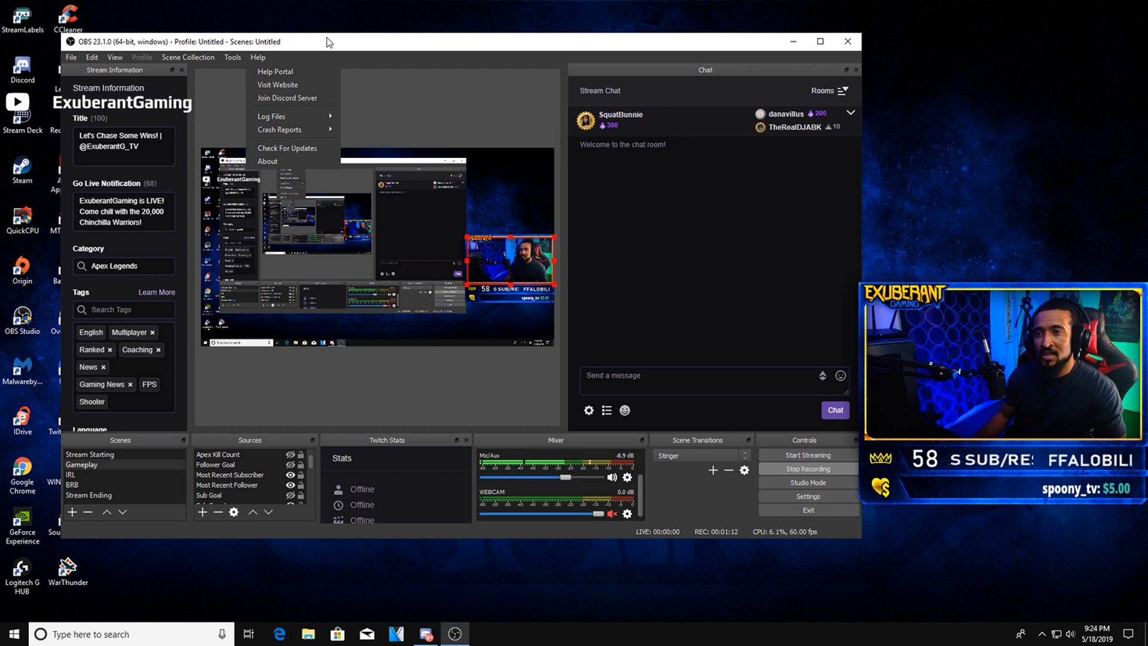
pyautogui.click(338, 48)
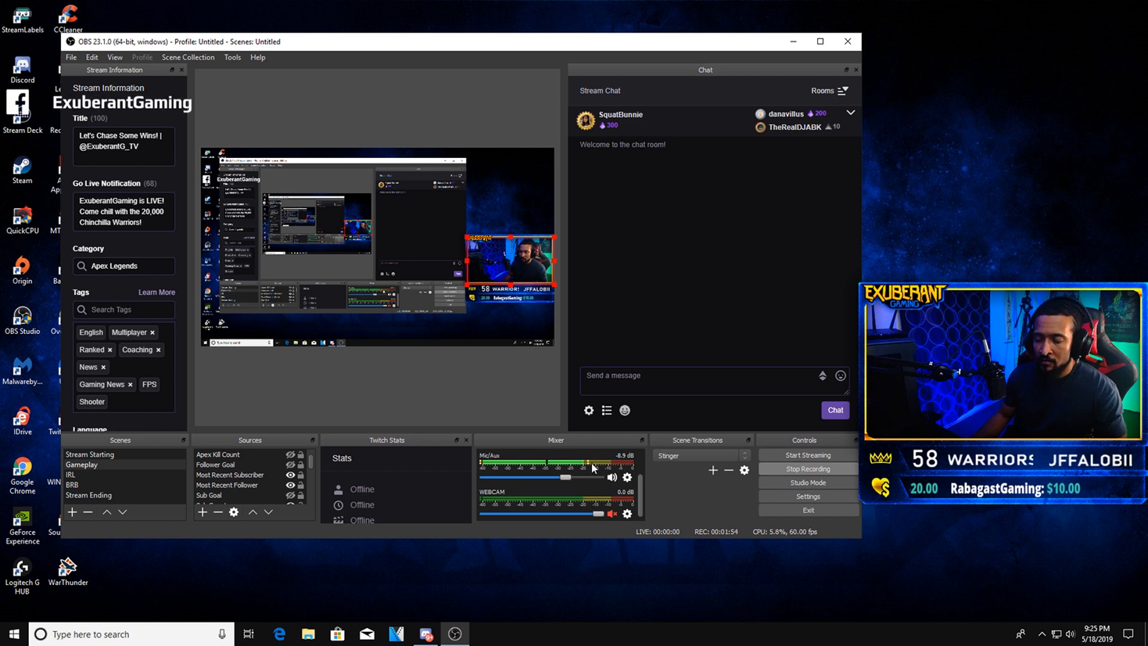
# - Set the Mic/Aux audio source's device to Line (MG-XU) in its properties
pyautogui.click(628, 478)
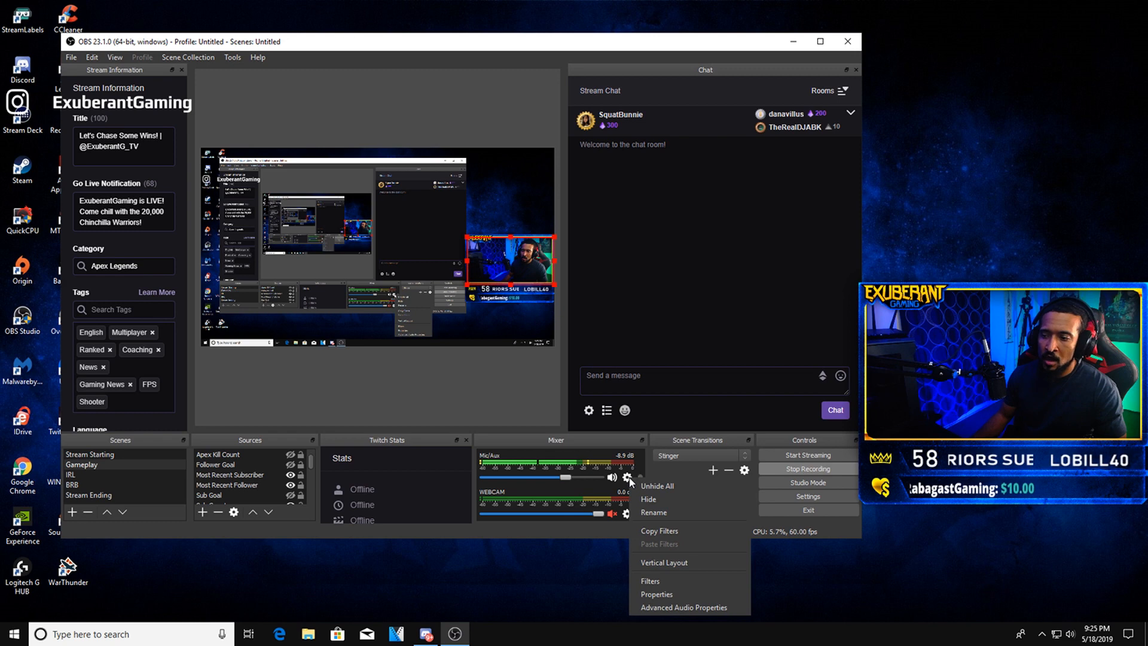
pyautogui.click(658, 594)
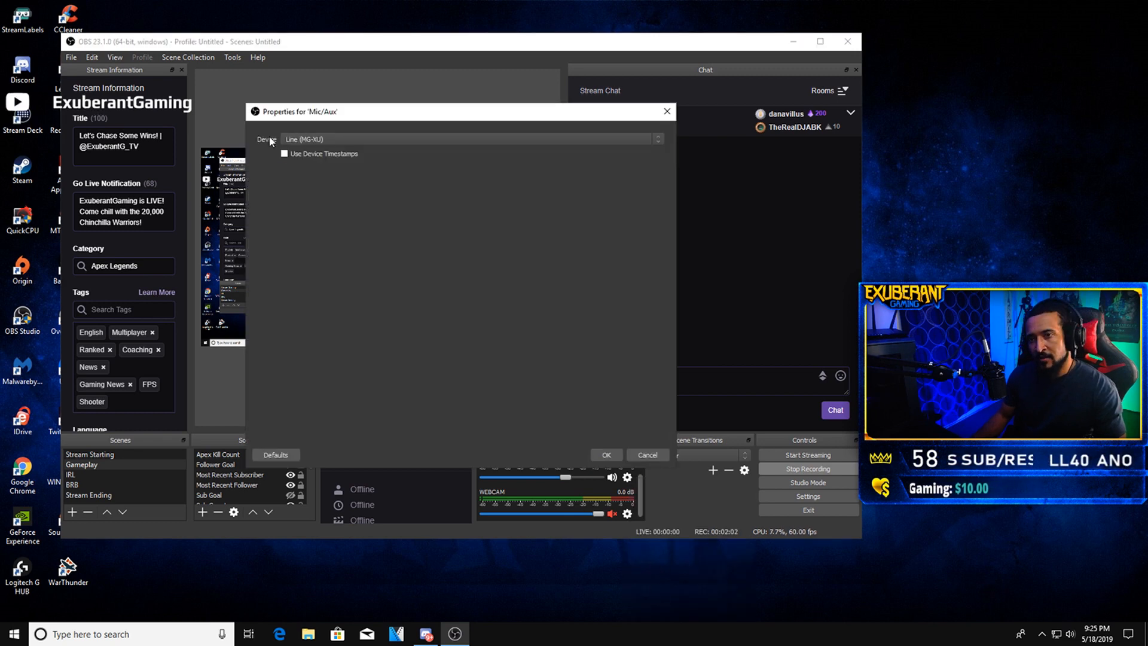
pyautogui.click(444, 139)
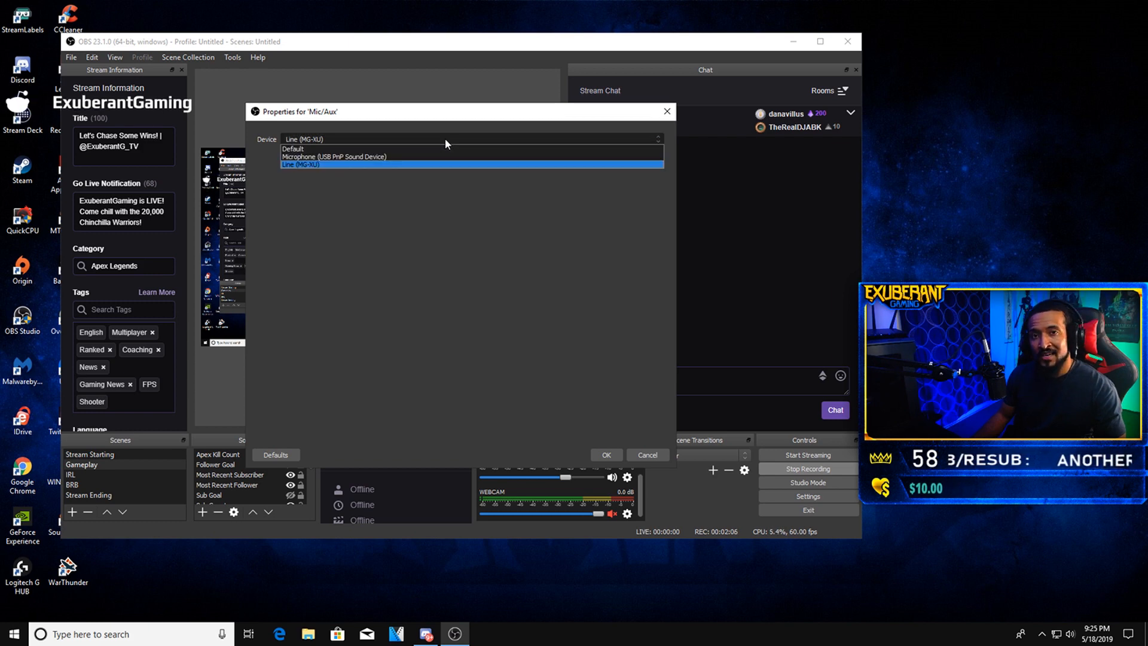
pyautogui.click(298, 166)
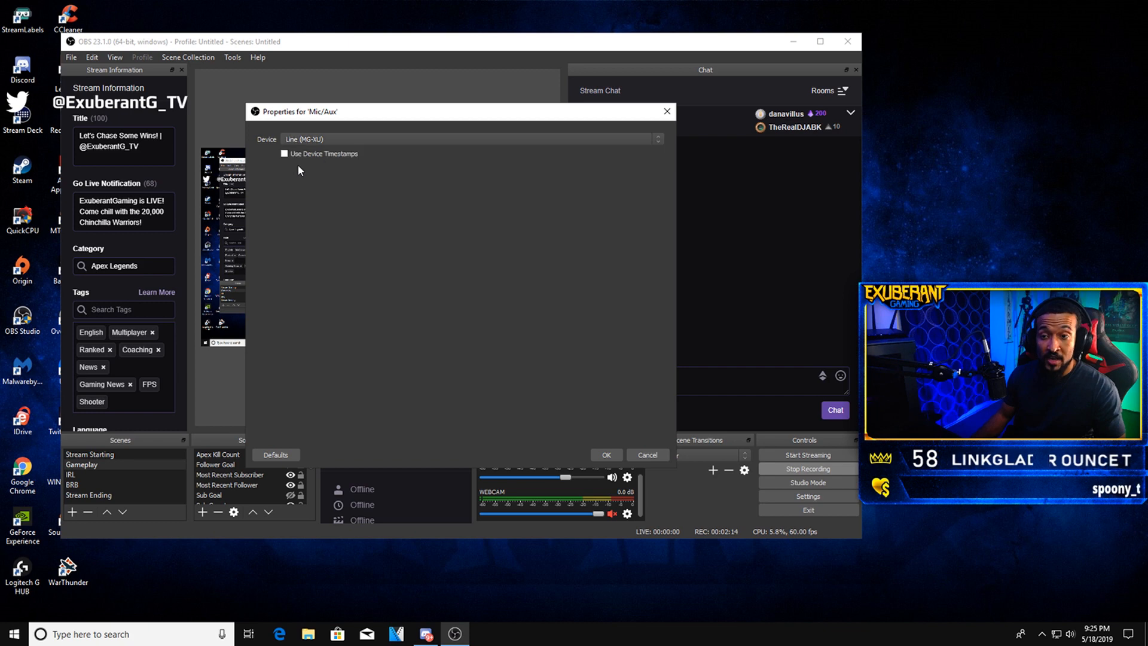
pyautogui.click(603, 458)
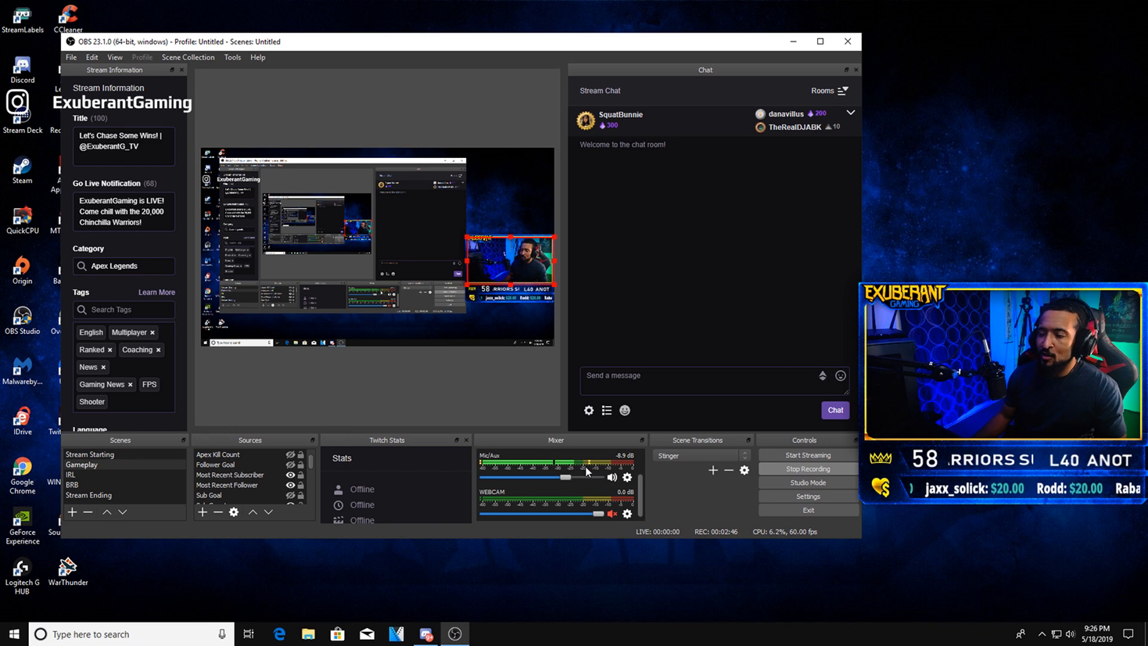
# - Turn off all four Mic/Aux audio filters and move the filters window so the mixer levels are visible
pyautogui.click(628, 478)
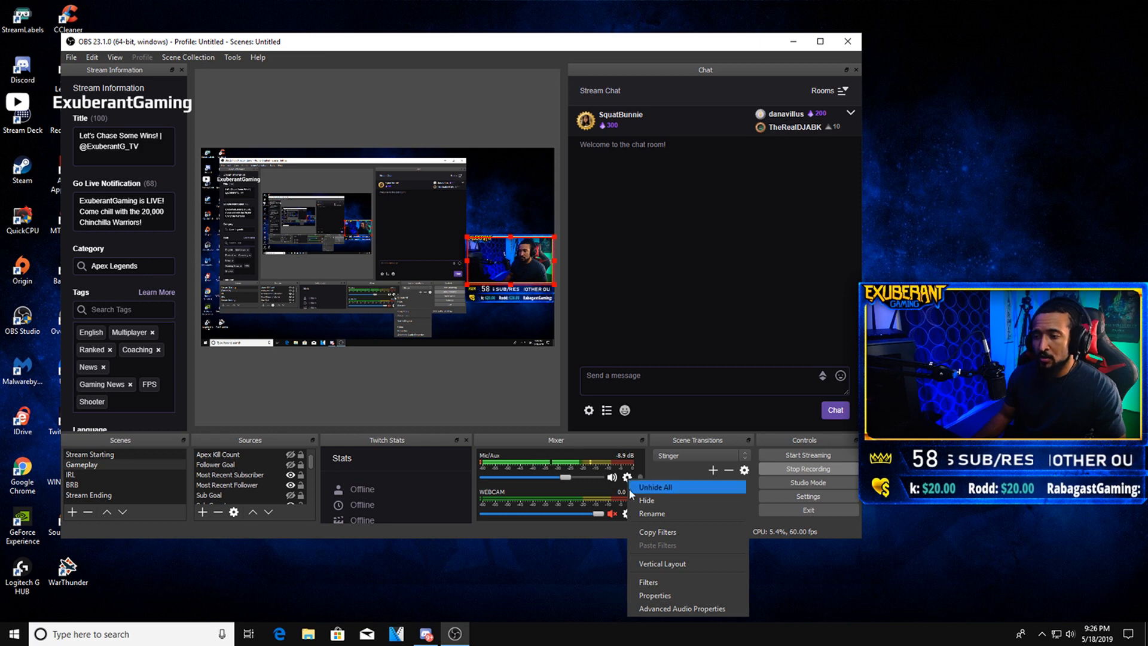
pyautogui.click(648, 582)
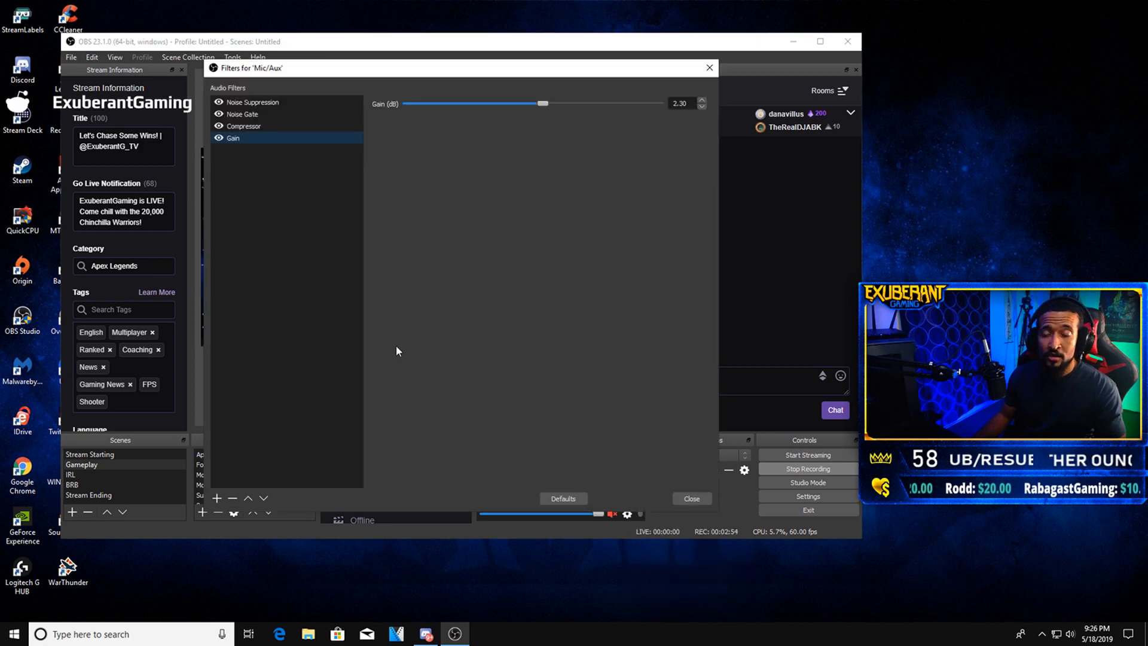
pyautogui.click(219, 139)
pyautogui.click(219, 126)
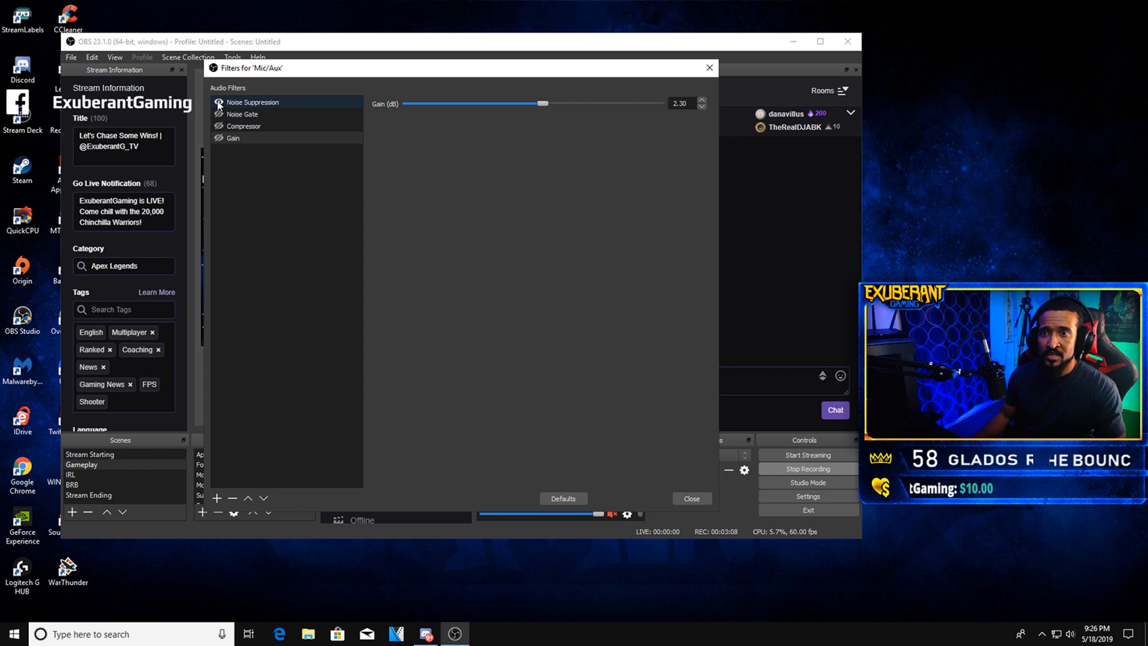
pyautogui.click(219, 103)
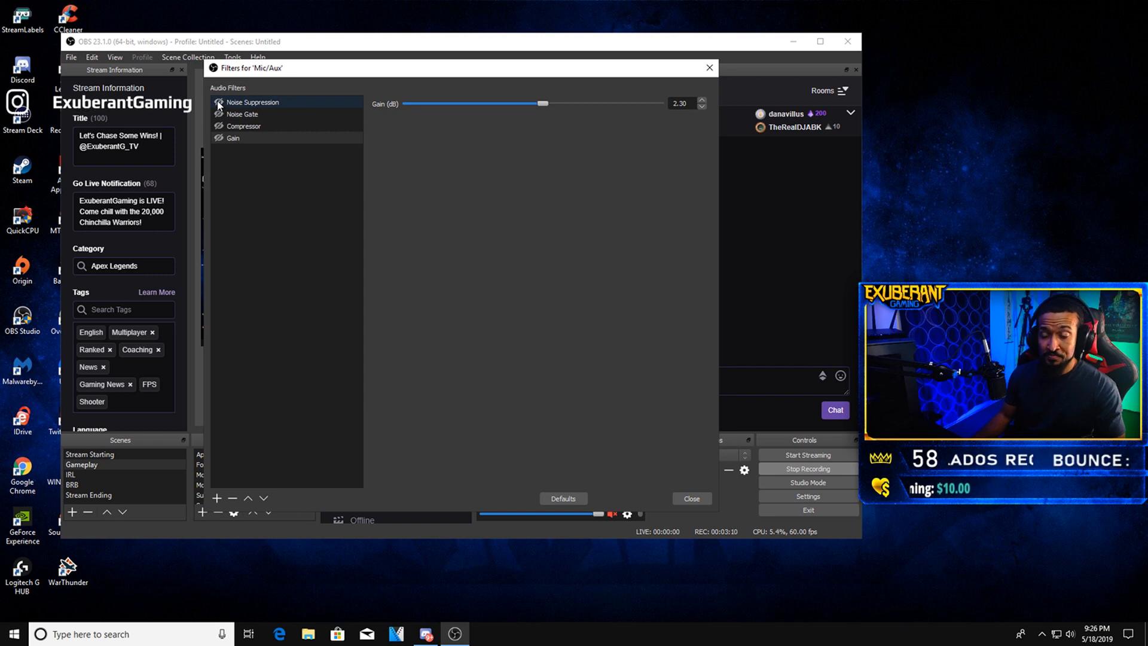
pyautogui.moveTo(450, 70); pyautogui.dragTo(441, 16)
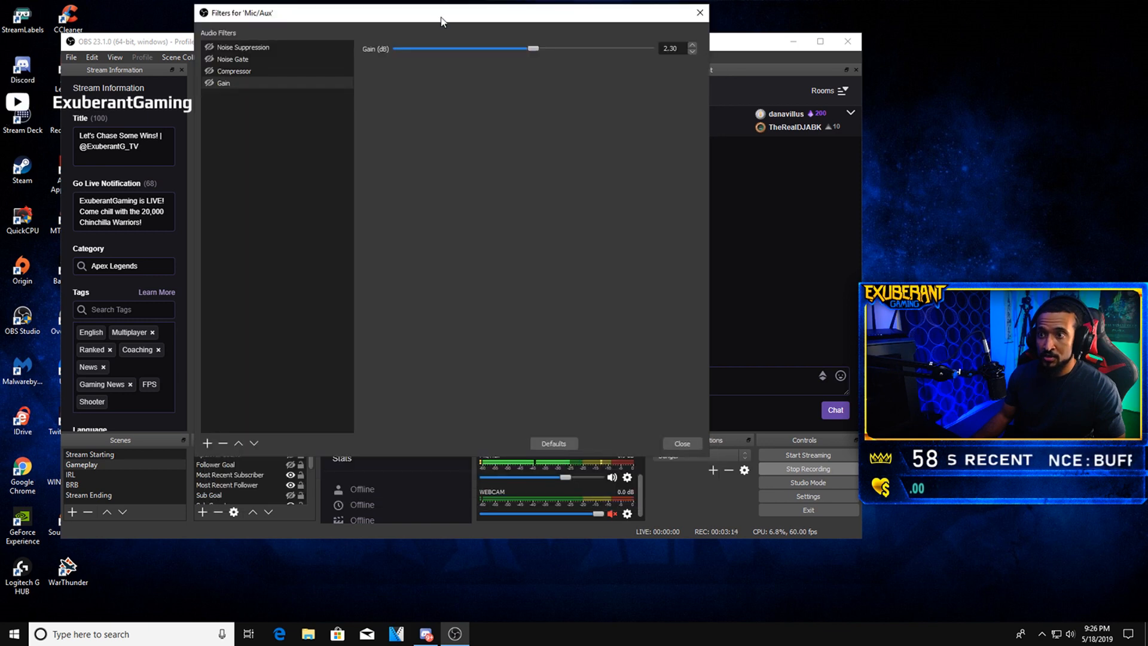
pyautogui.moveTo(441, 16); pyautogui.dragTo(441, 11)
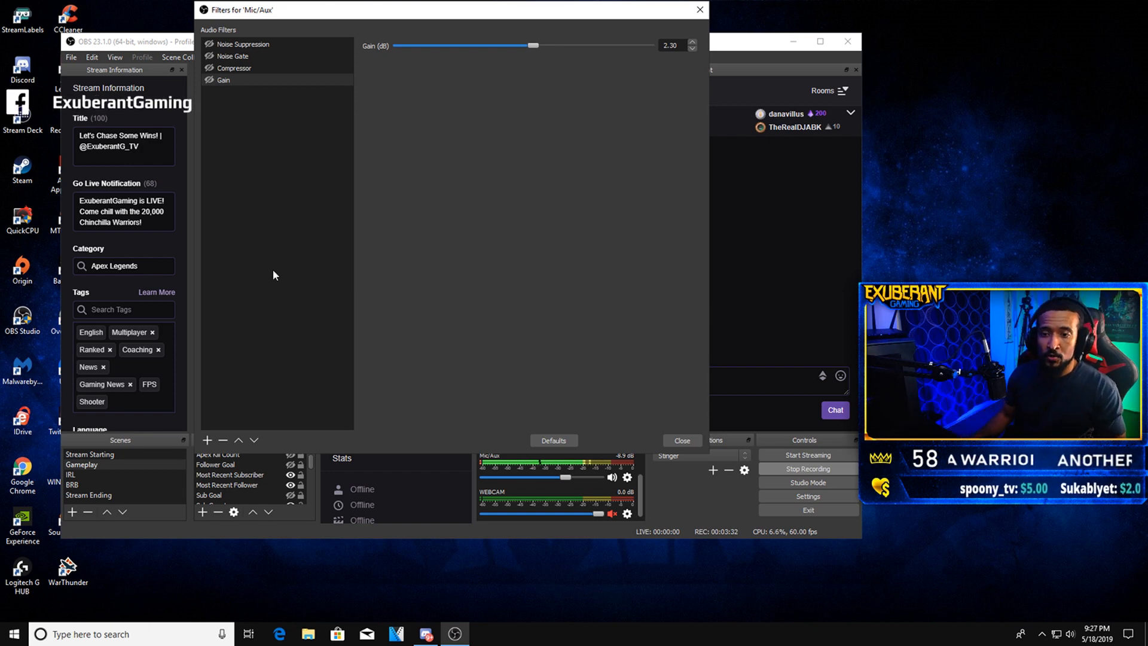
# - Check which audio filter types can be added, and enable the existing Noise Suppression filter
pyautogui.click(208, 442)
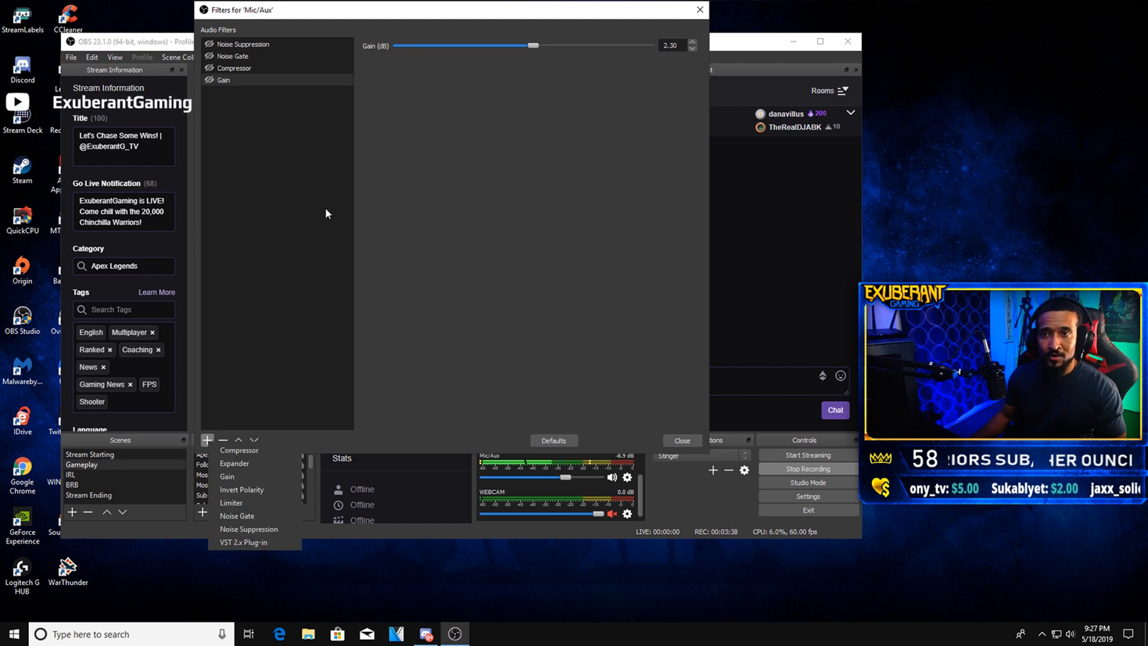
pyautogui.click(242, 47)
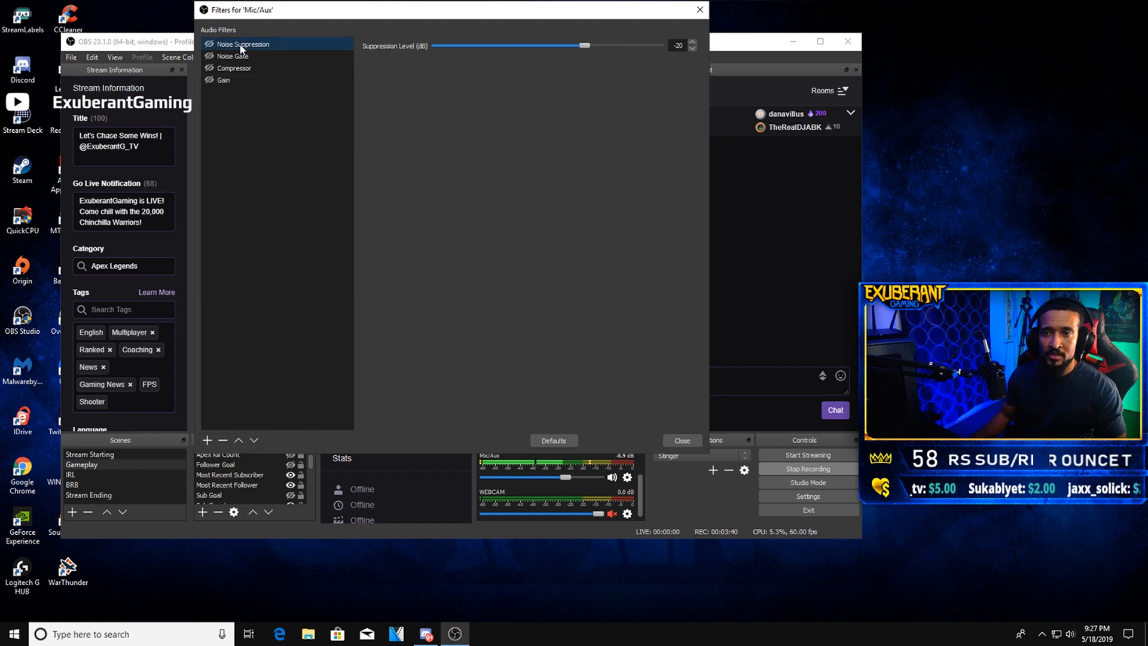
pyautogui.click(209, 44)
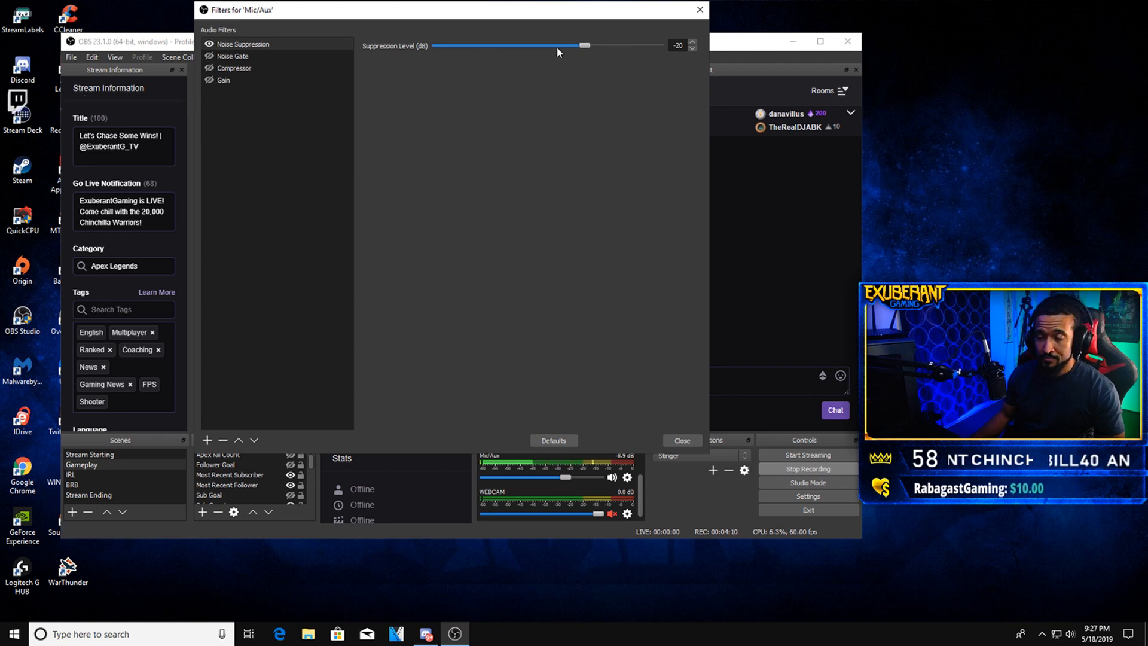
# - Enable the Noise Gate filter and review its hold time setting
pyautogui.click(234, 58)
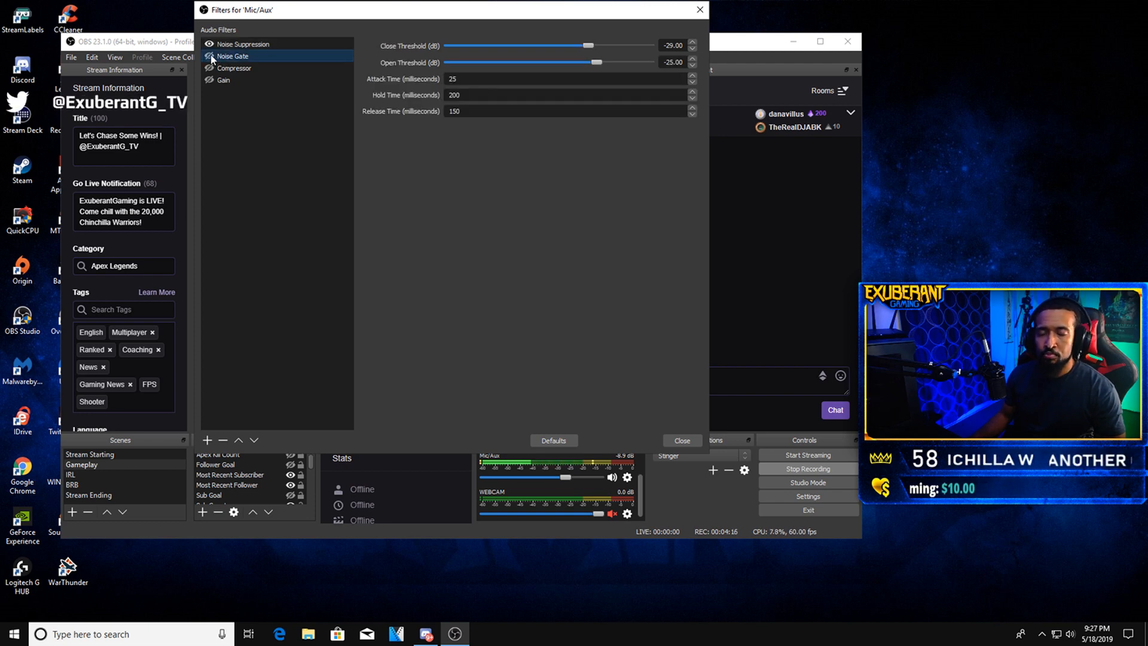
pyautogui.click(210, 56)
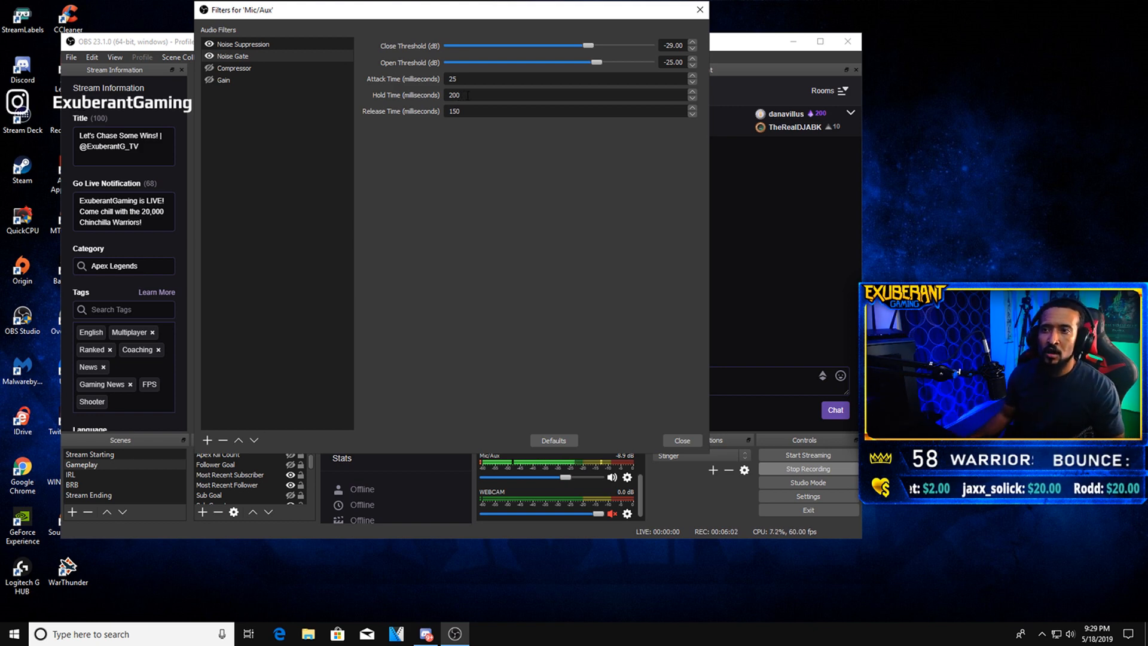
pyautogui.moveTo(466, 95); pyautogui.dragTo(449, 95)
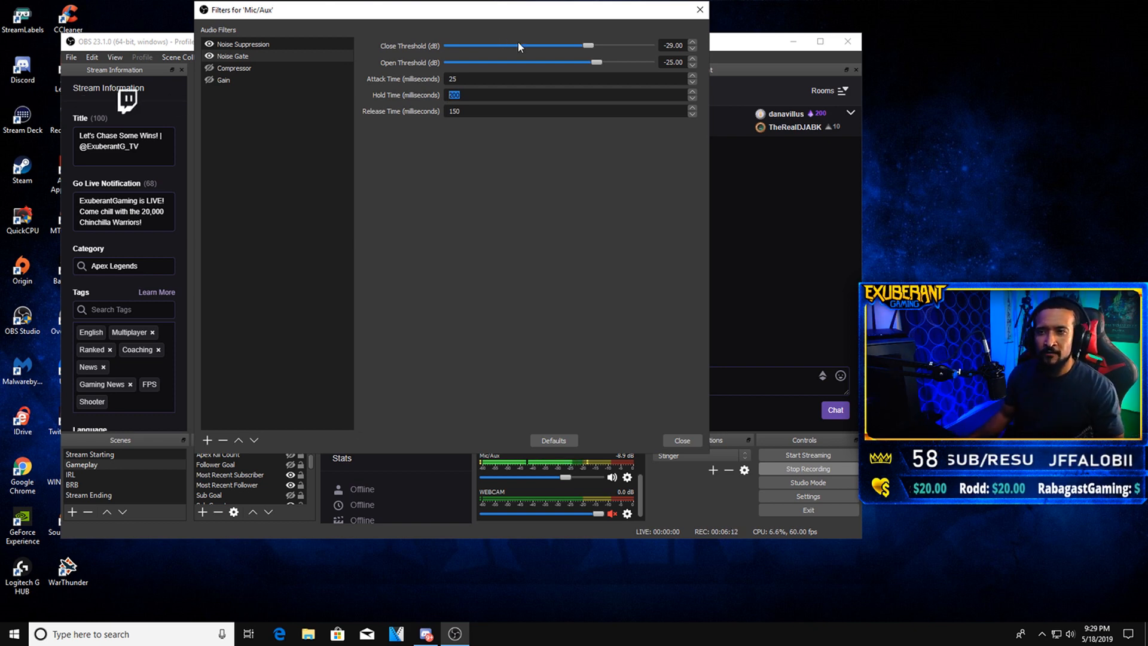
pyautogui.click(477, 99)
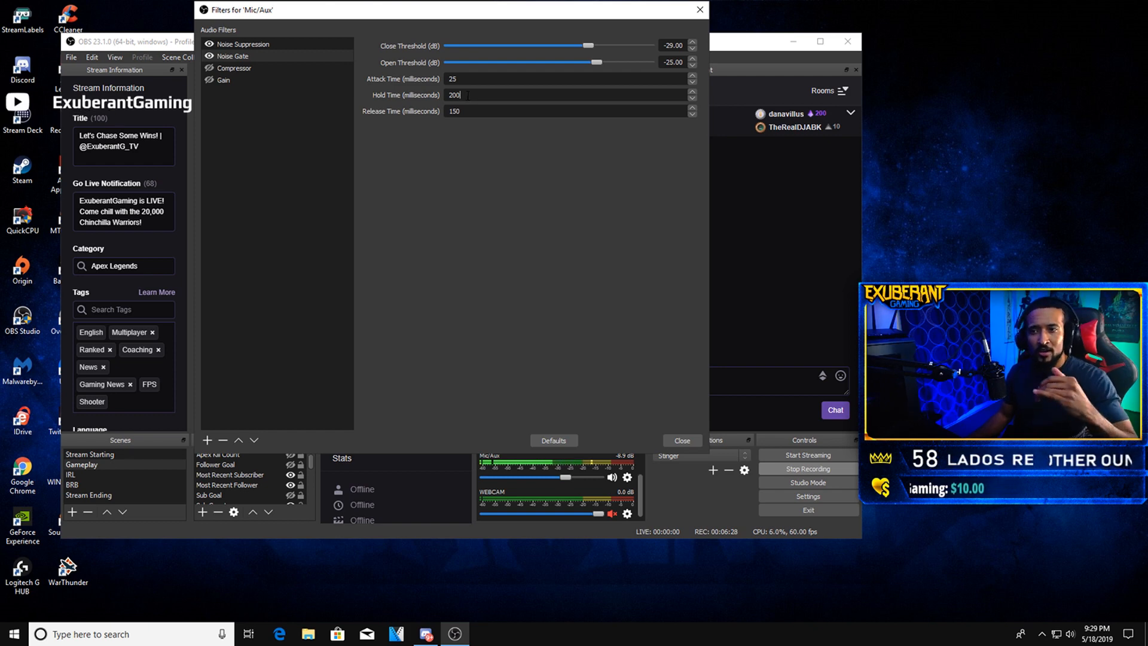
pyautogui.moveTo(468, 96); pyautogui.dragTo(448, 95)
pyautogui.doubleClick(458, 95)
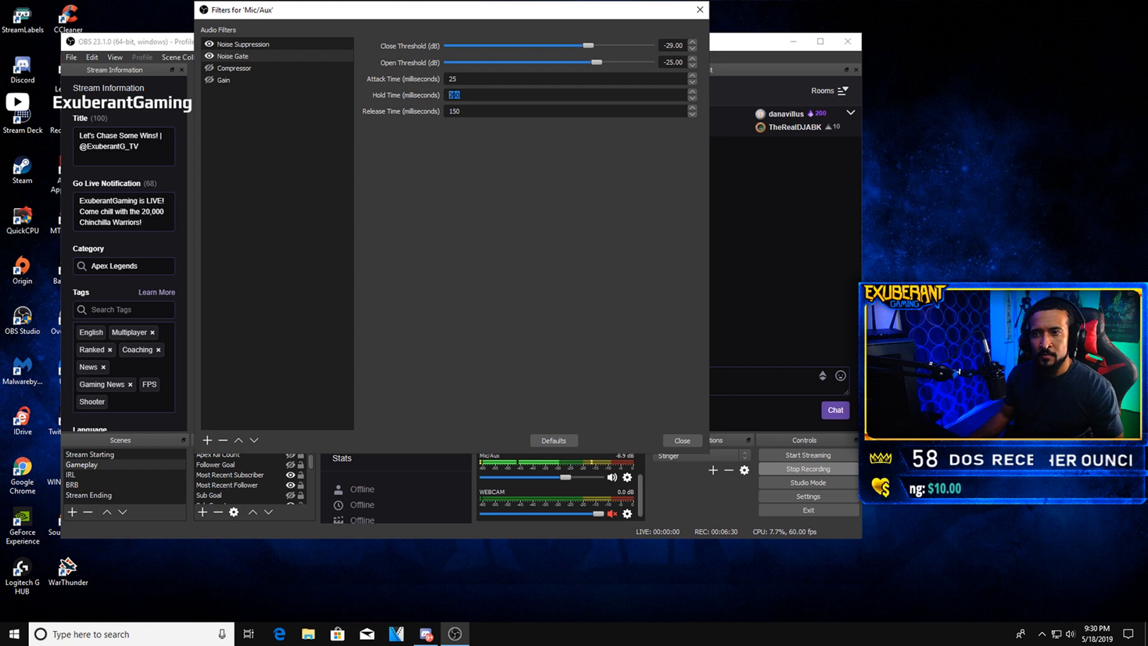
pyautogui.click(396, 114)
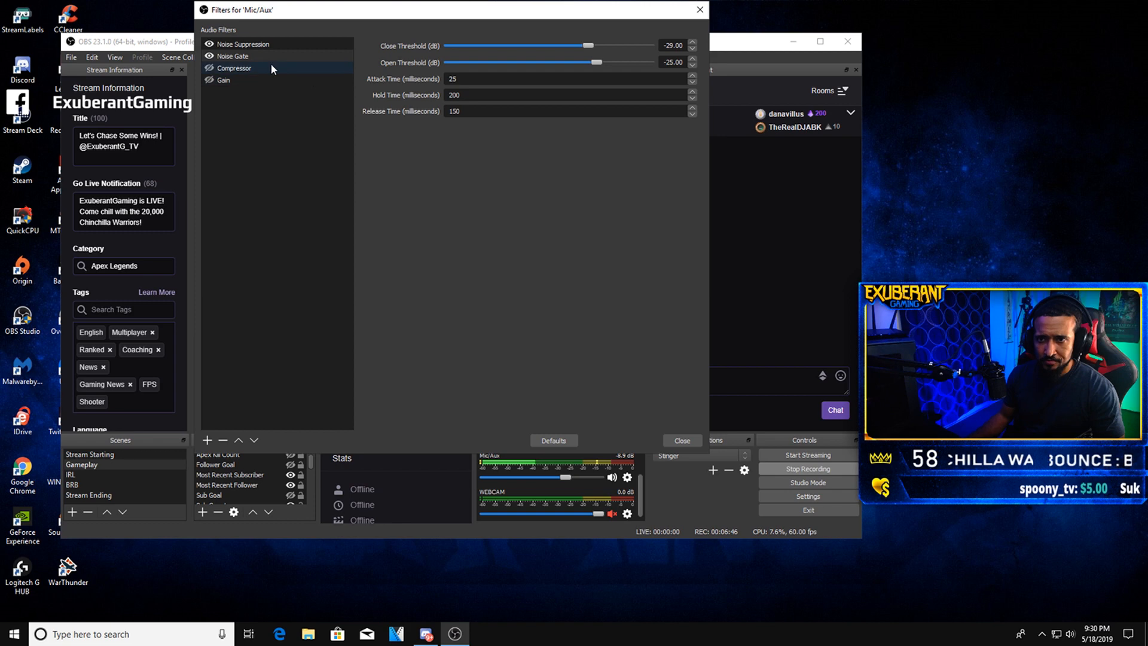
# - Enable the Compressor filter and check its available sidechain/ducking sources, keeping None
pyautogui.click(240, 68)
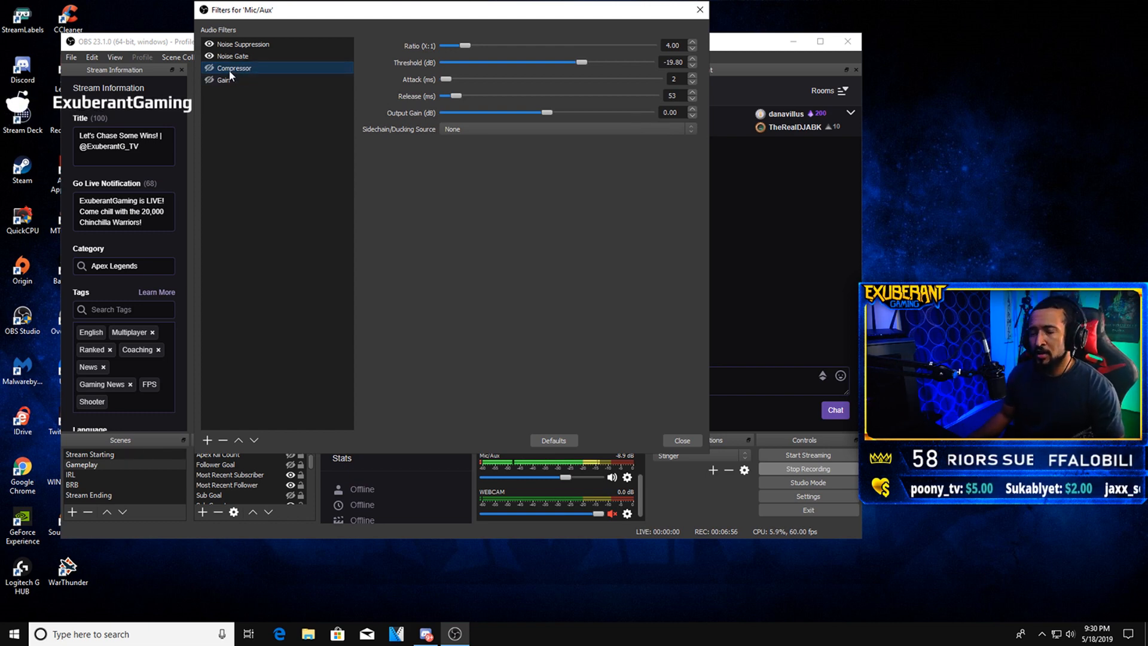
pyautogui.click(210, 69)
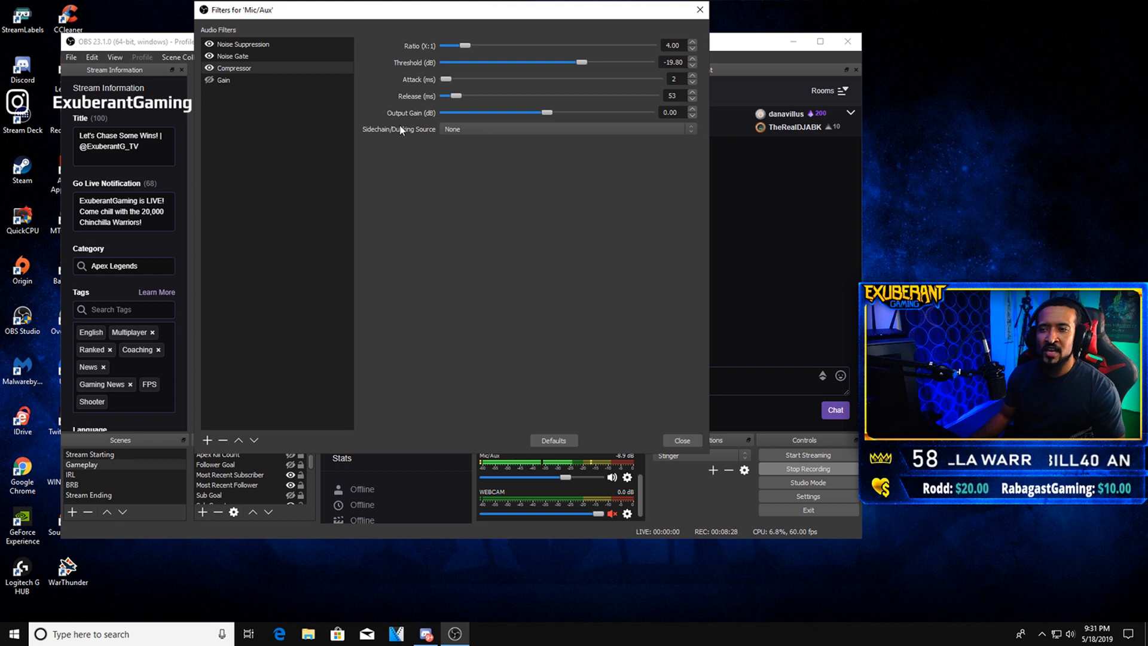
pyautogui.click(478, 130)
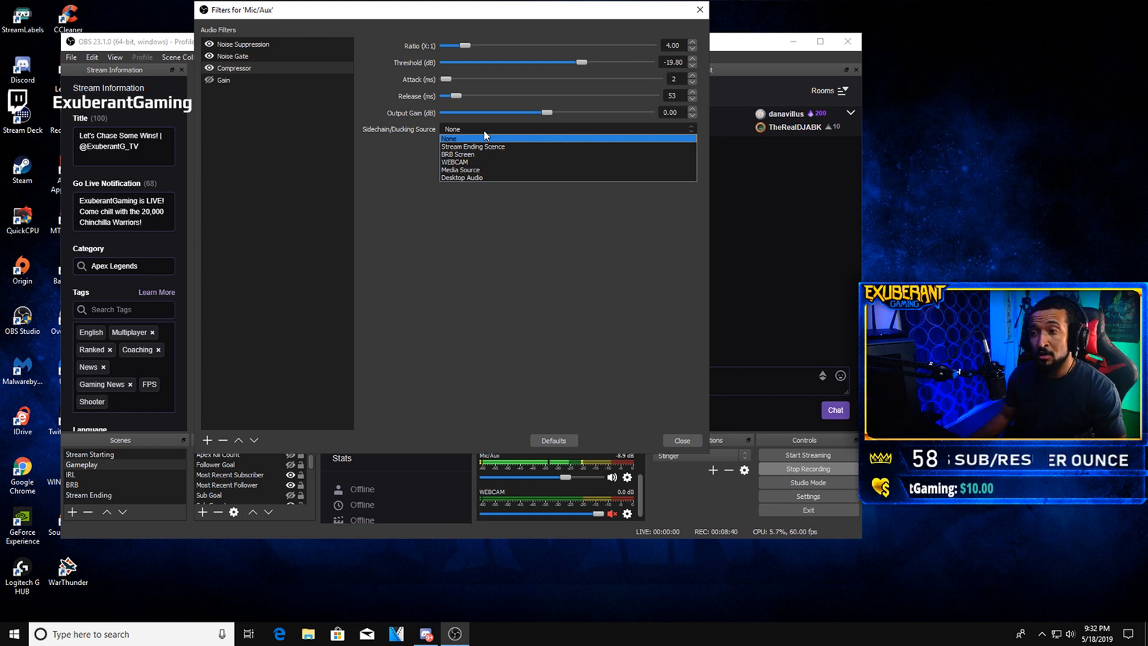
pyautogui.click(484, 130)
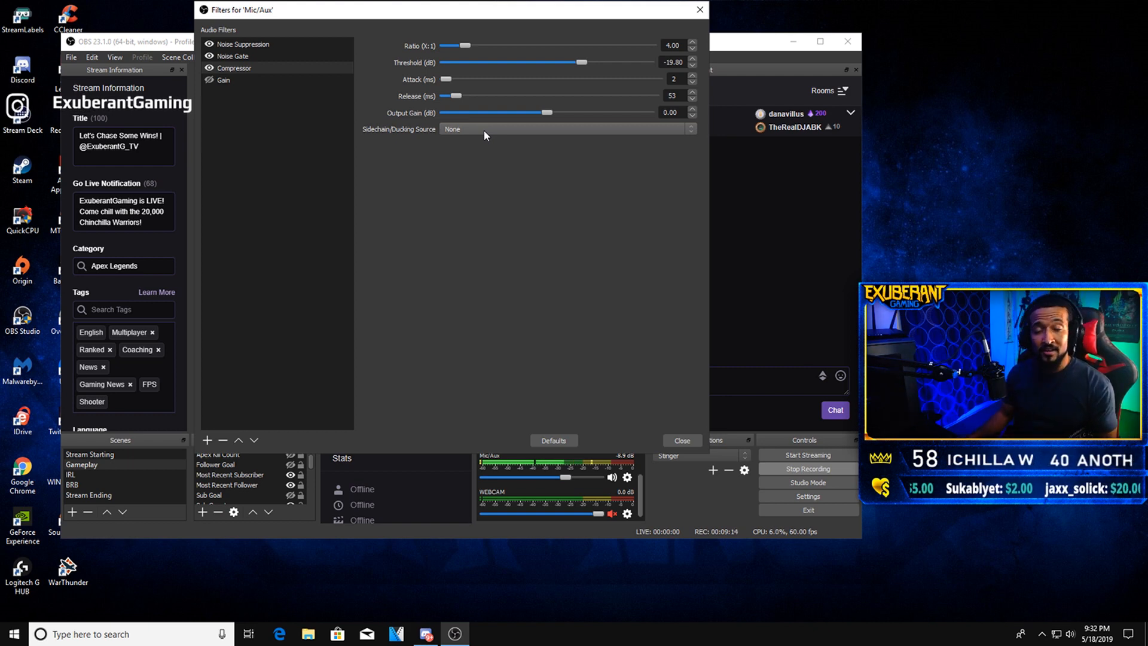
# - Enable the Gain filter and close the Mic/Aux filters window
pyautogui.click(226, 82)
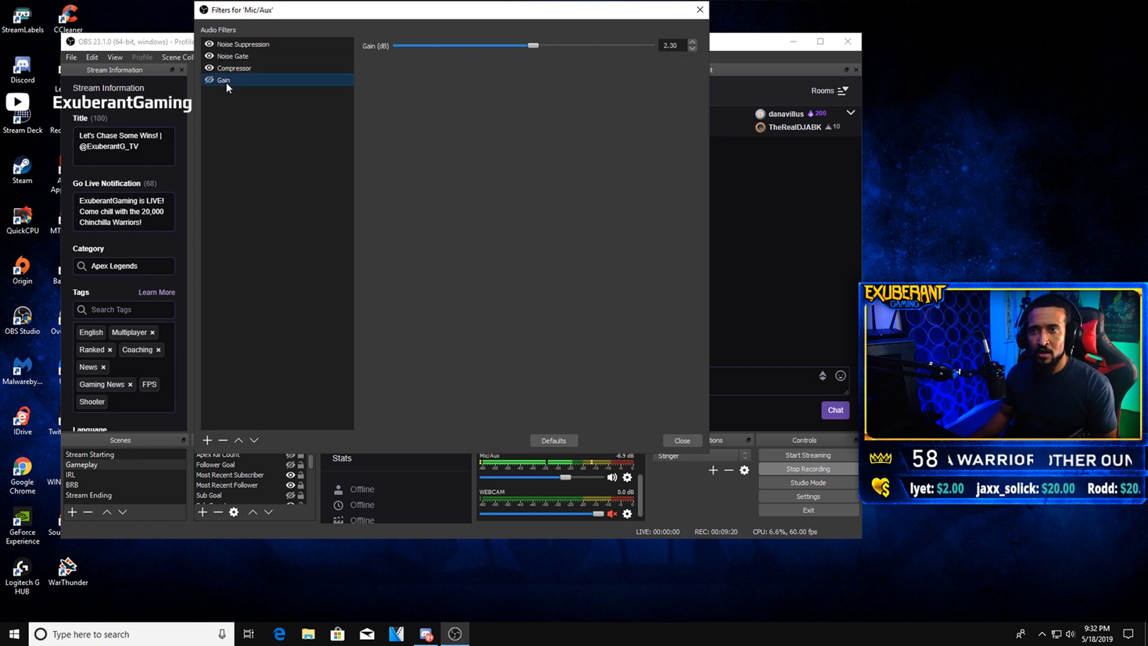
pyautogui.click(210, 81)
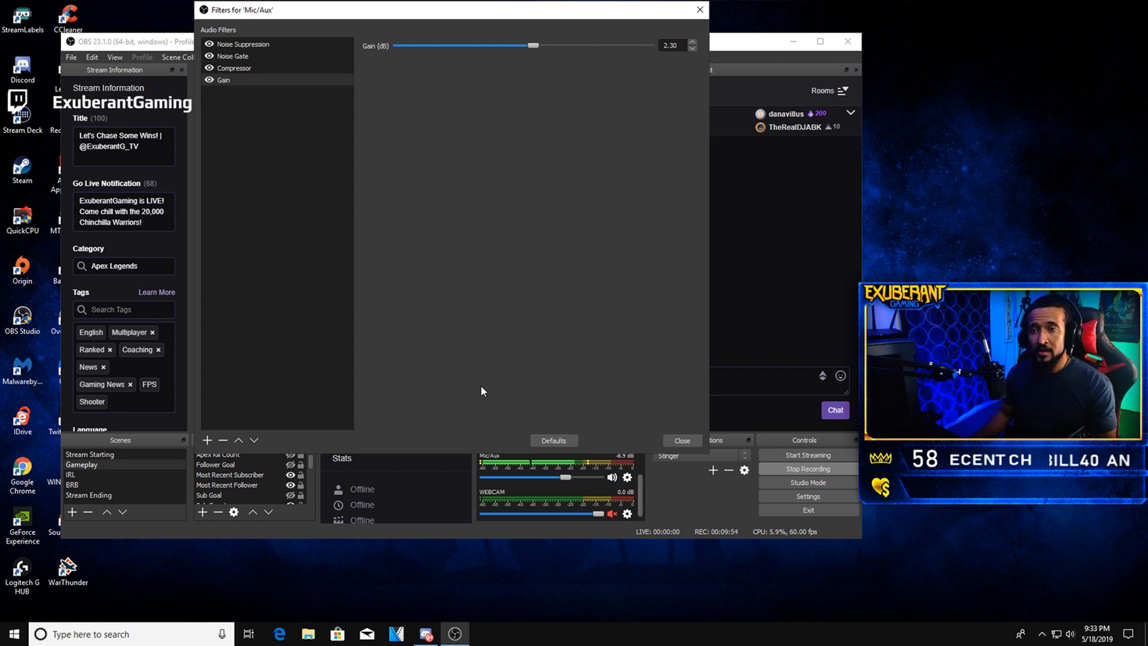
pyautogui.click(674, 439)
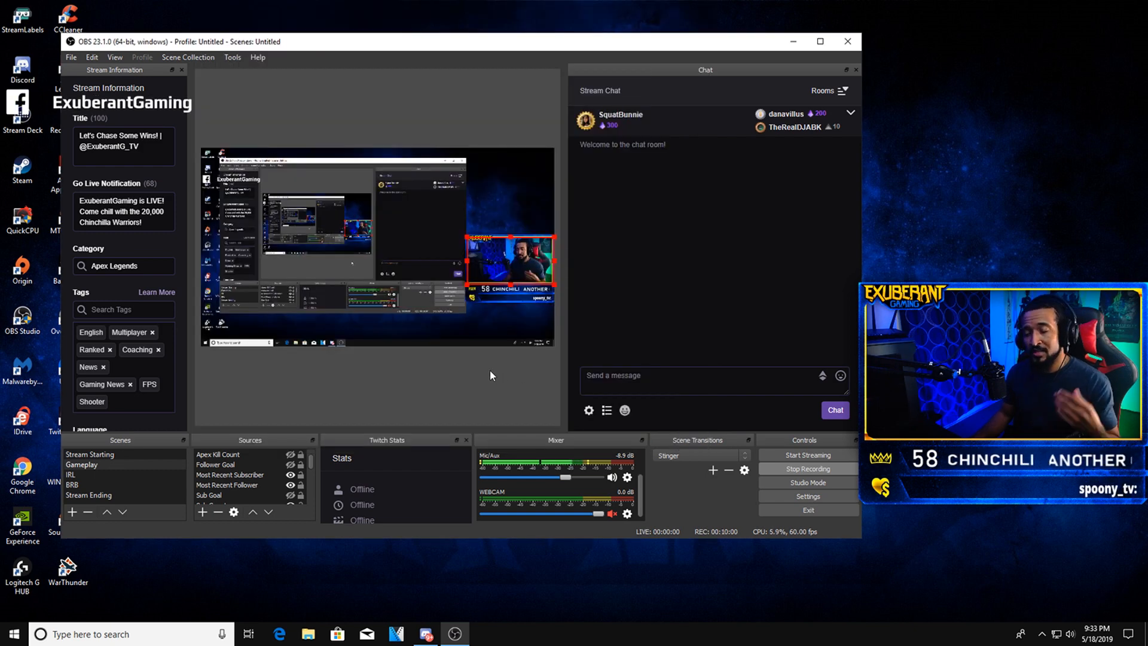